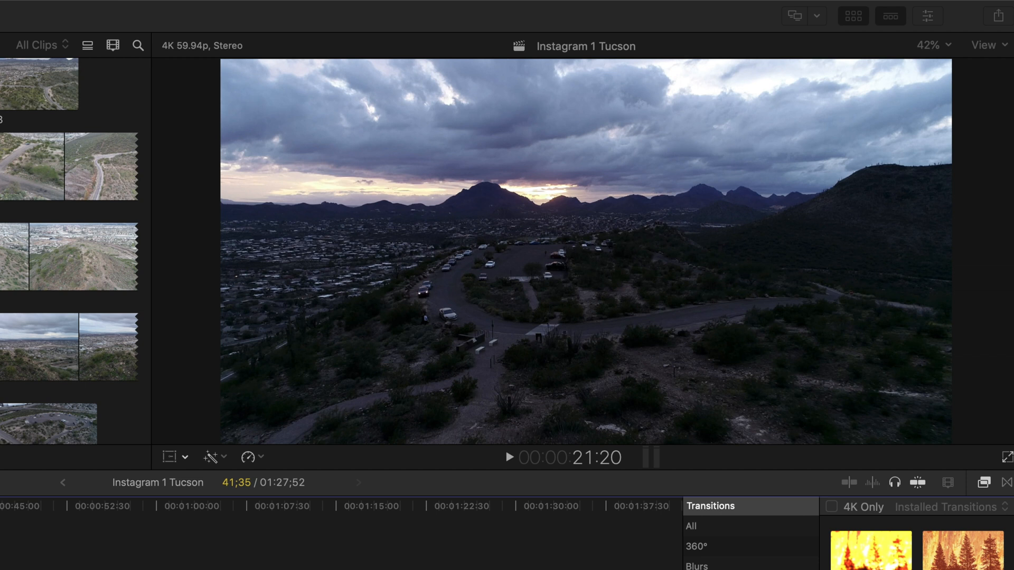
# Step: Play through the sequence and split the reversed DJI_0222 clip at about 40:39
pyautogui.press('Home')
pyautogui.press('space')
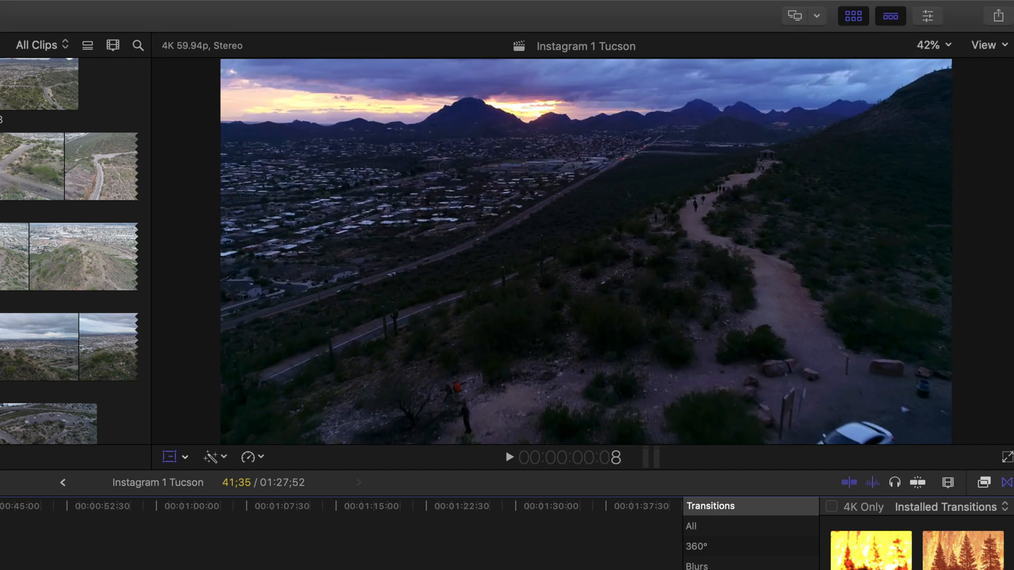
pyautogui.press('space')
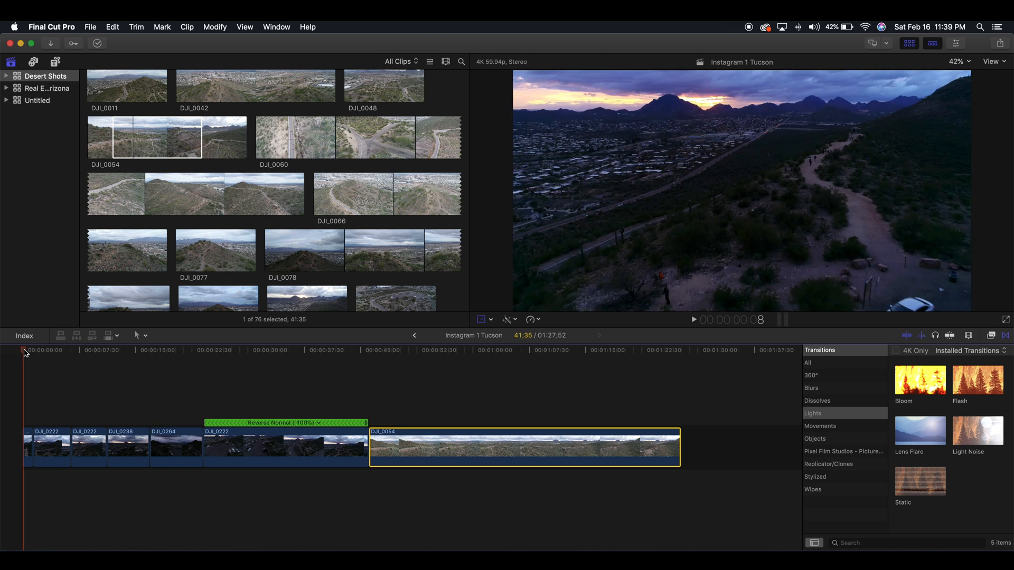
pyautogui.press('space')
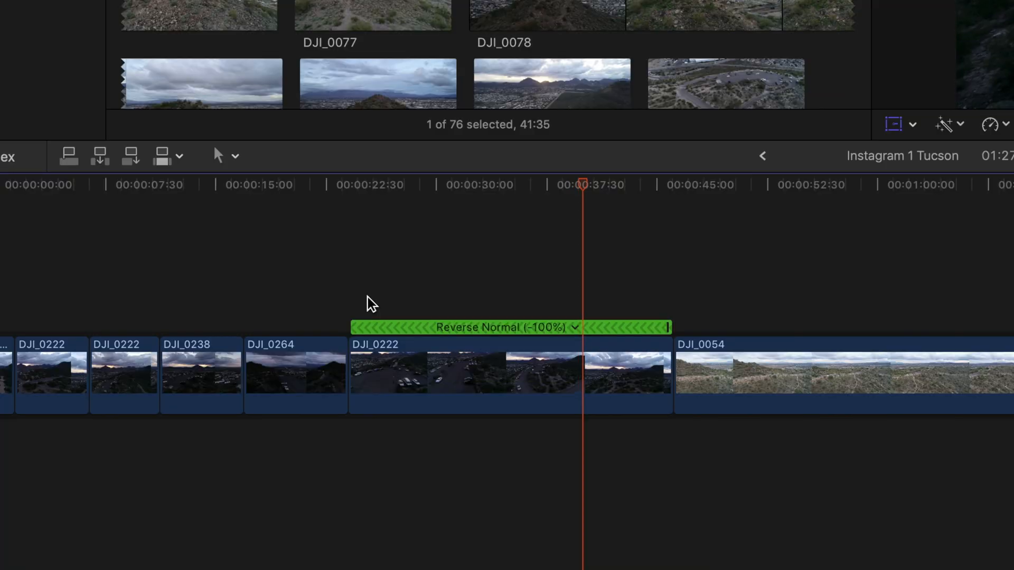
pyautogui.press('space')
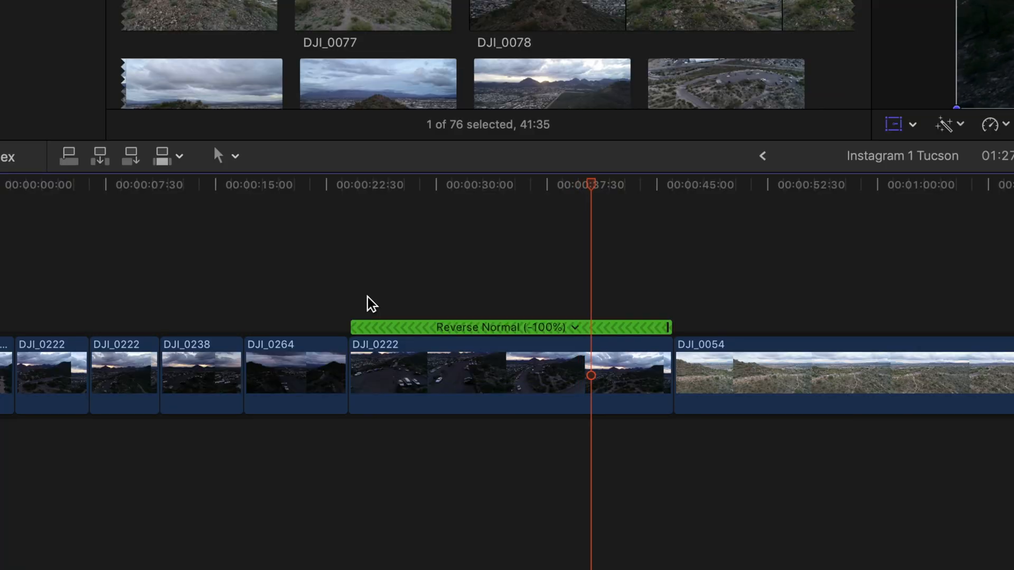
pyautogui.press('super+b')
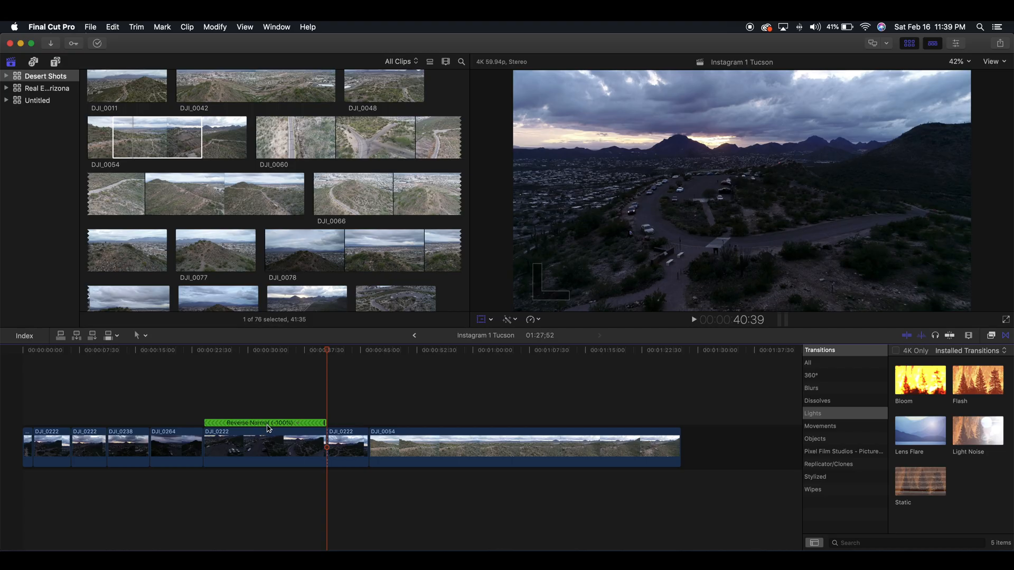
# Step: Speed up the first part of the split DJI_0222 clip with the -2x preset, and retime it further to a duration of 01;48
pyautogui.click(273, 447)
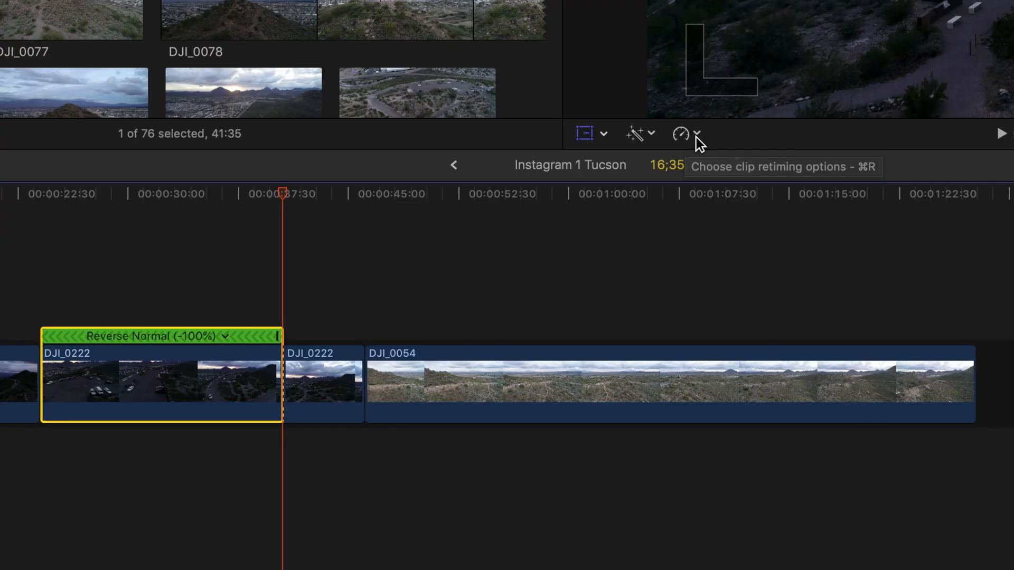
pyautogui.click(697, 135)
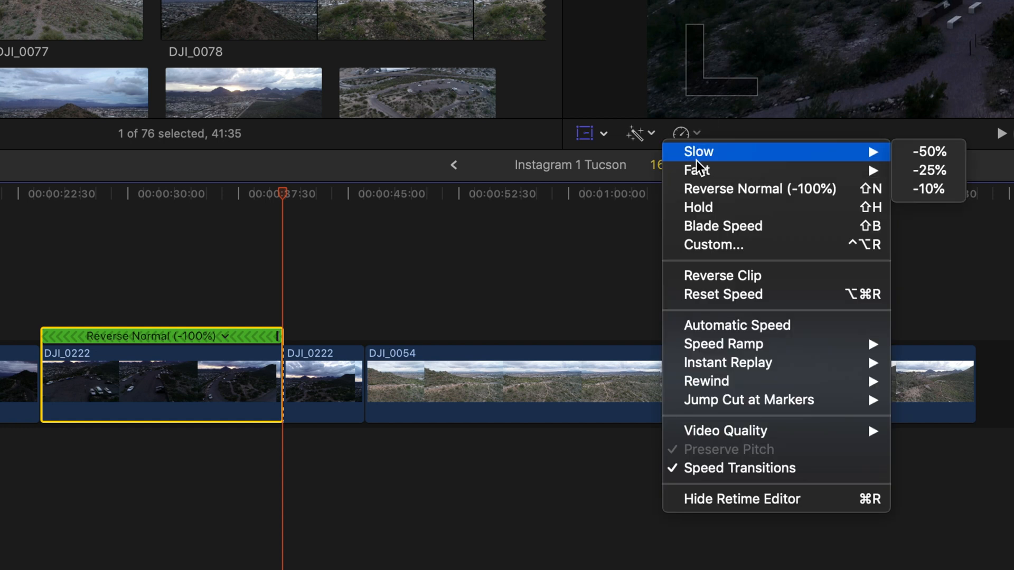
pyautogui.moveTo(698, 172)
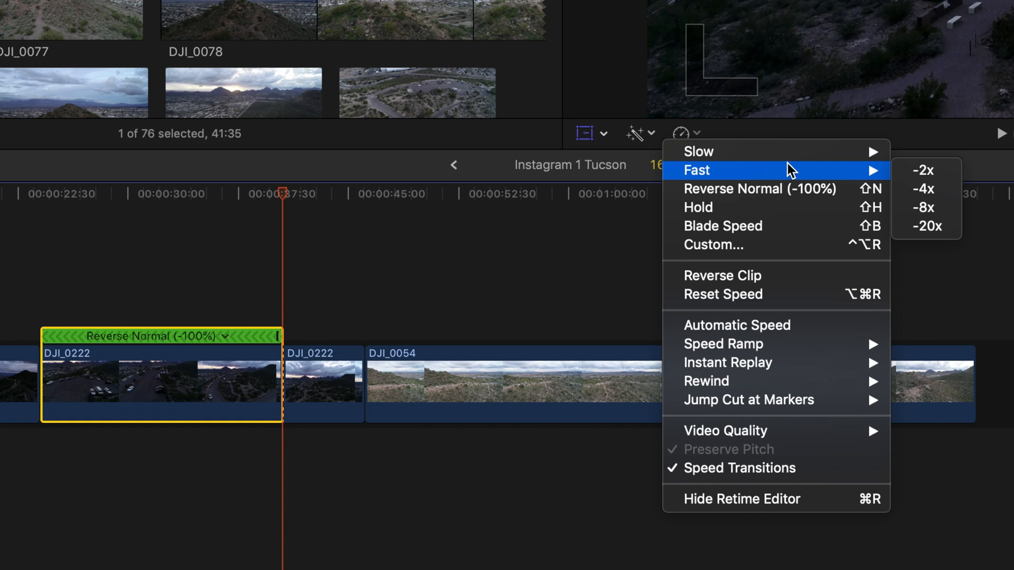
pyautogui.click(914, 177)
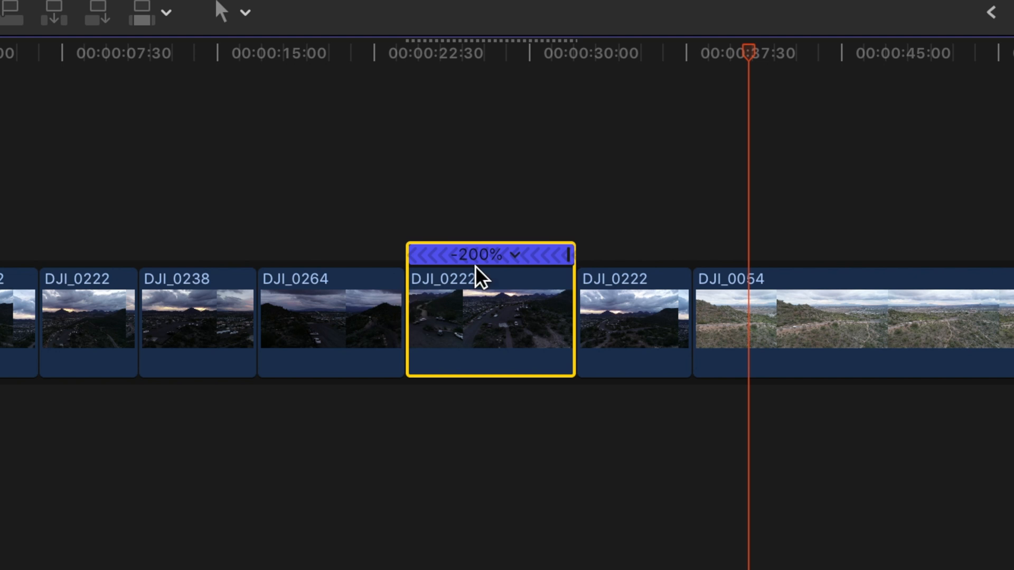
pyautogui.click(542, 184)
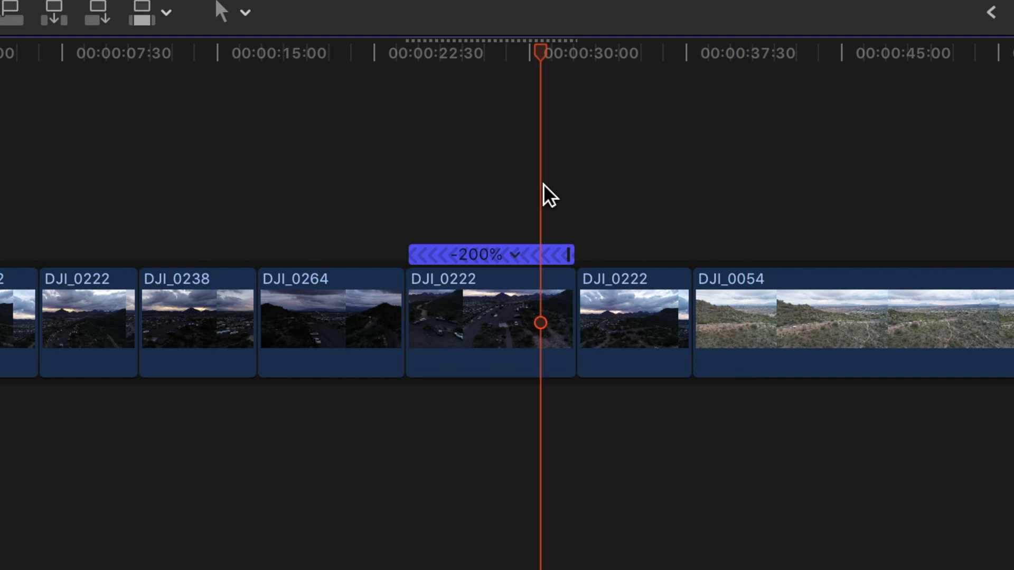
pyautogui.click(550, 258)
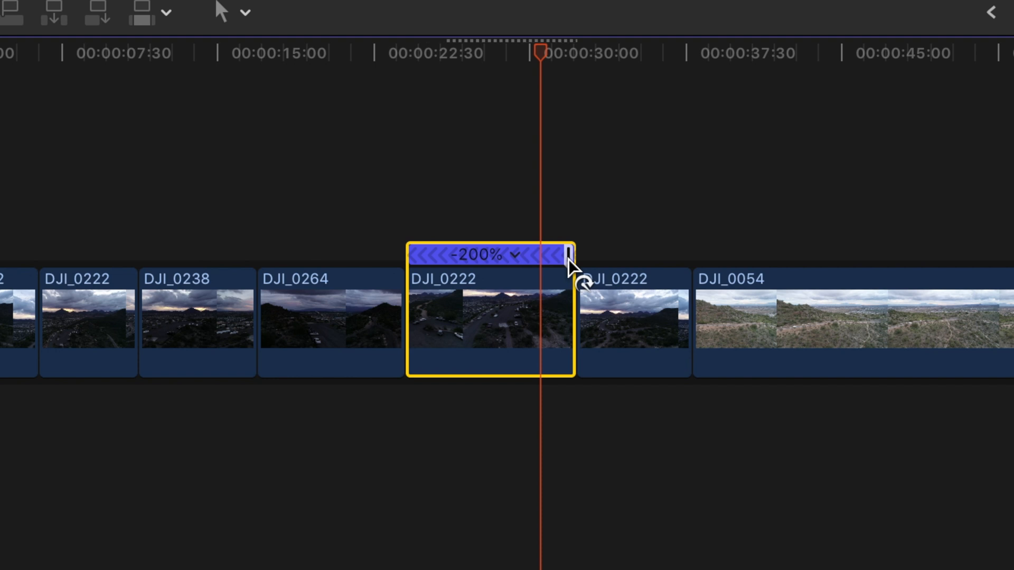
pyautogui.moveTo(568, 259); pyautogui.dragTo(453, 320)
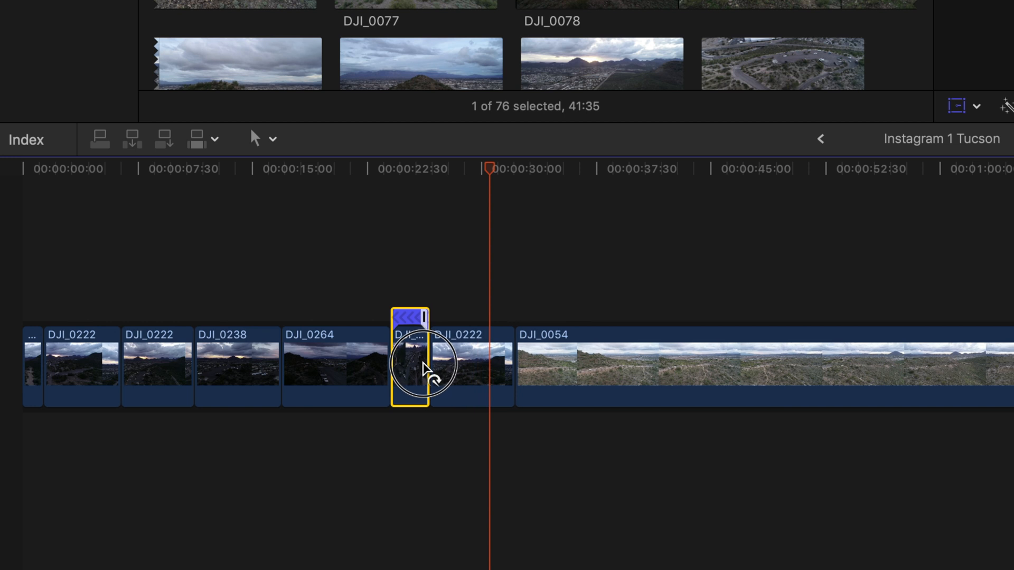
pyautogui.moveTo(426, 368); pyautogui.dragTo(414, 371)
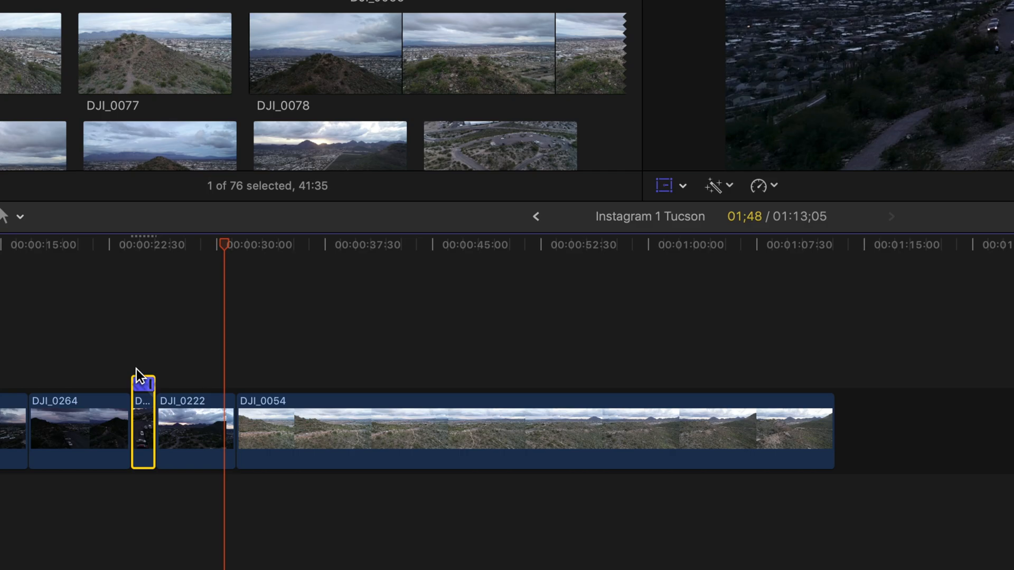
# Step: Play back the sped-up DJI_0222 segment from its start at 24:05 to check how it runs into the following part
pyautogui.click(395, 293)
pyautogui.click(135, 362)
pyautogui.click(131, 353)
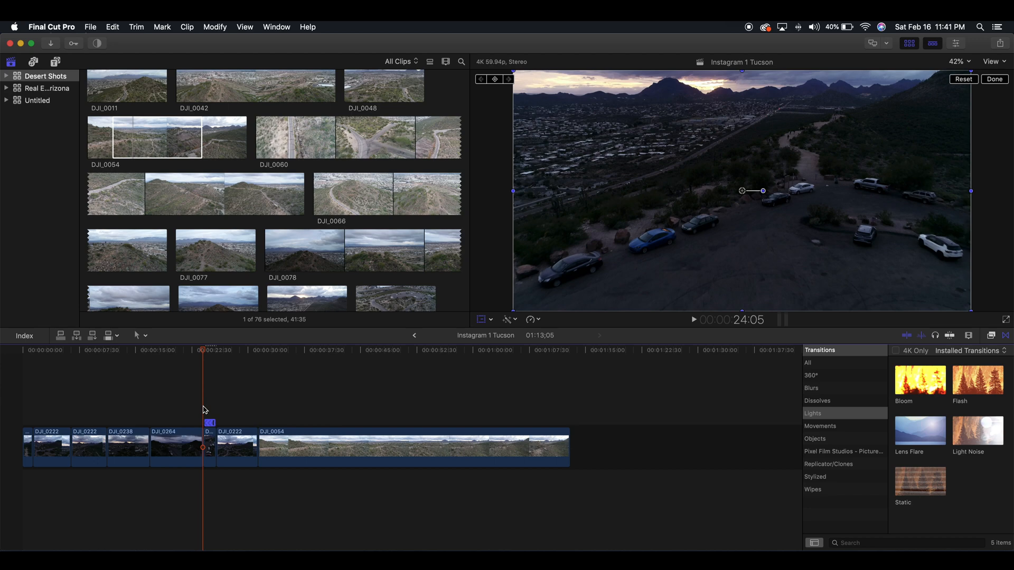
pyautogui.press('space')
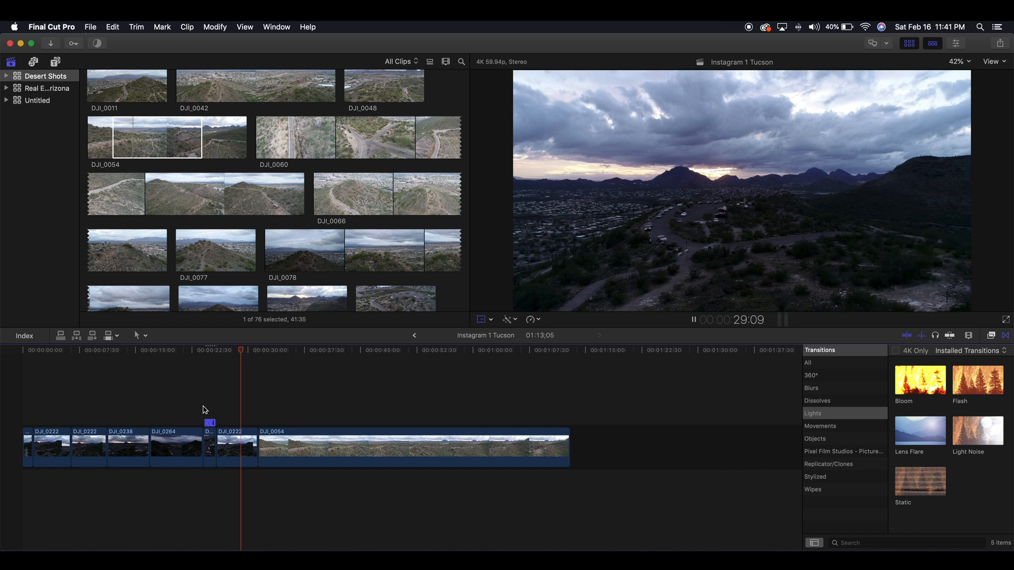
pyautogui.press('space')
pyautogui.click(204, 407)
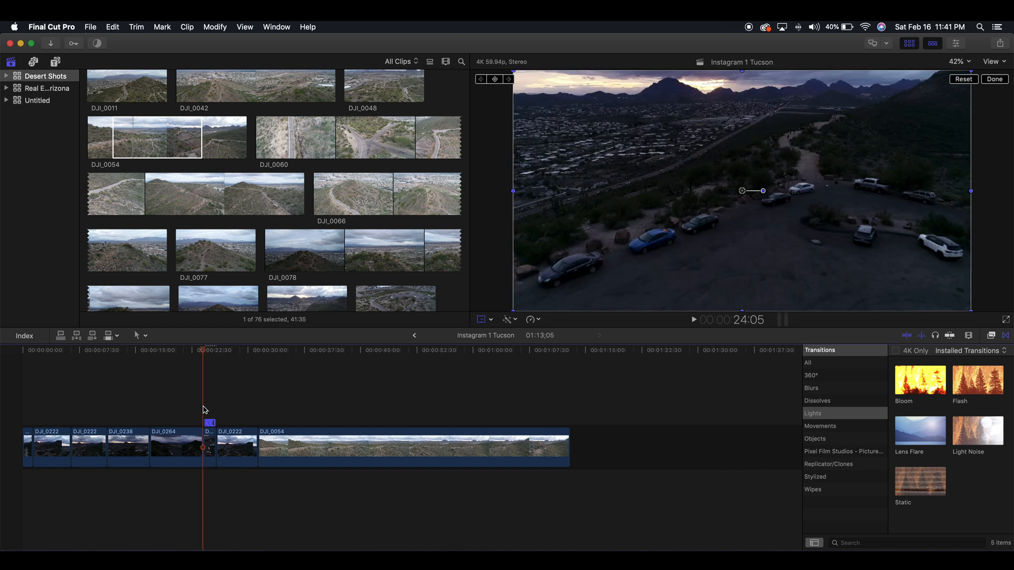
pyautogui.press('space')
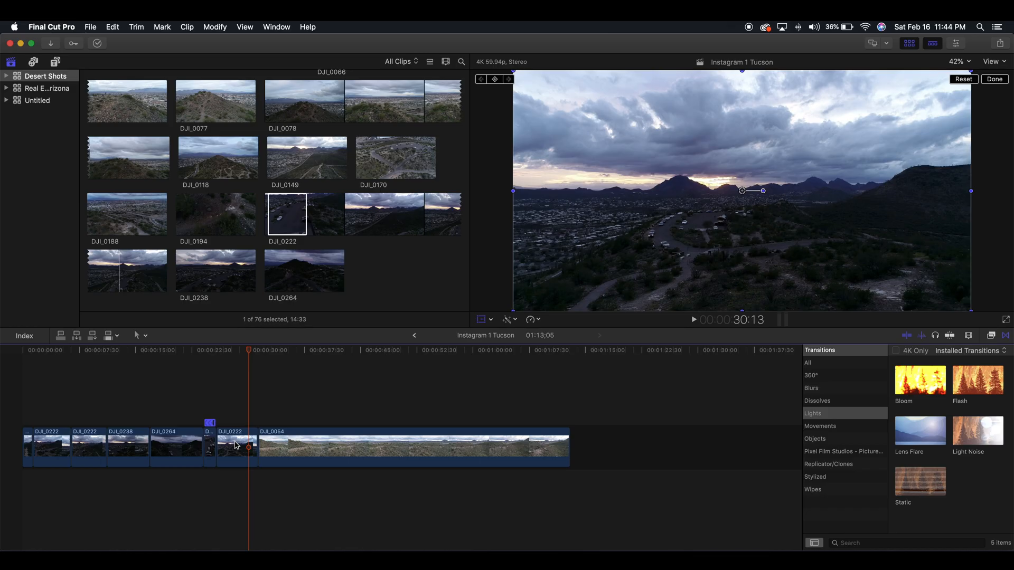
# Step: Slow the second part of the split DJI_0222 clip to -50% and preview it
pyautogui.click(235, 444)
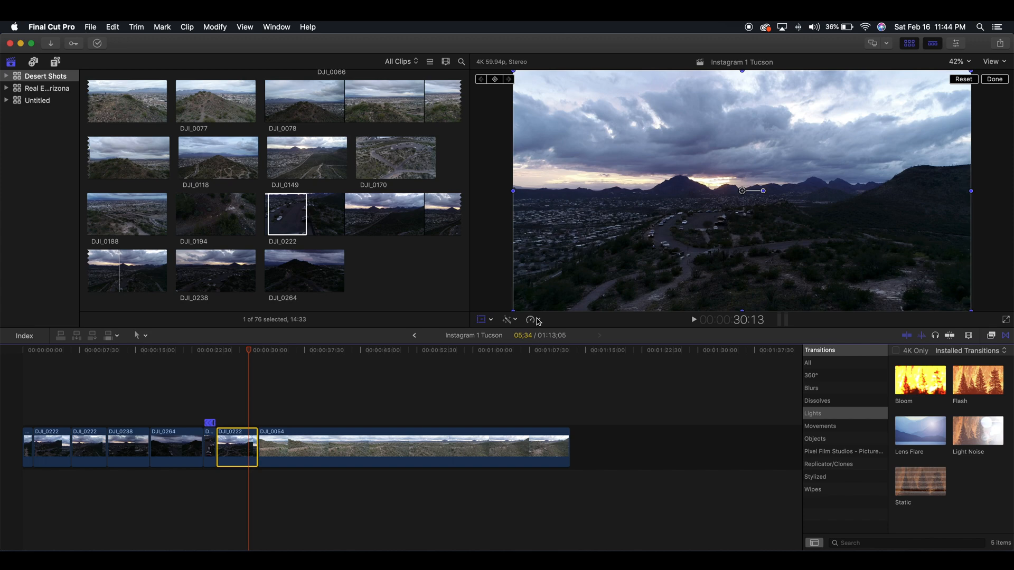
pyautogui.click(539, 321)
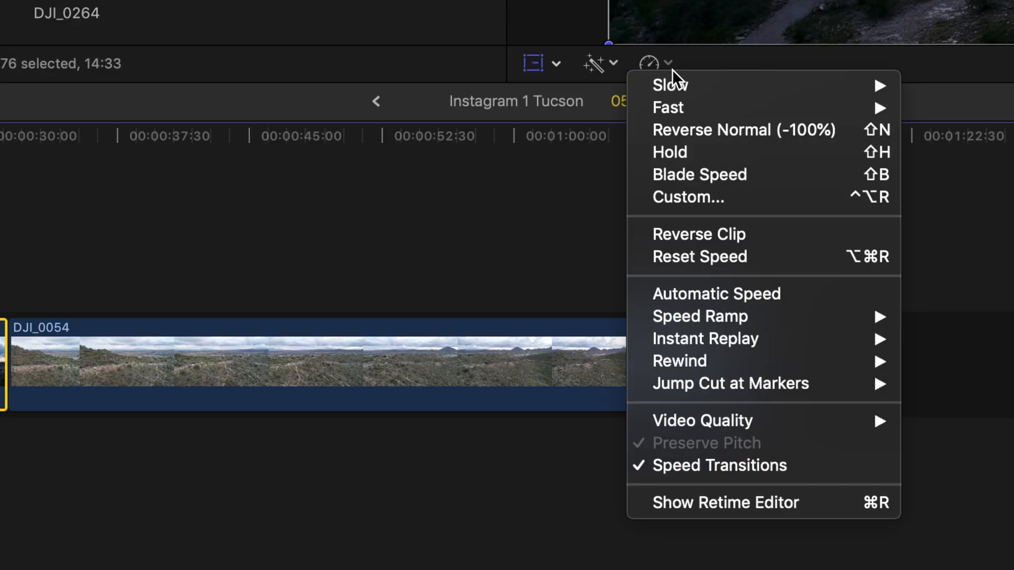
pyautogui.moveTo(674, 81)
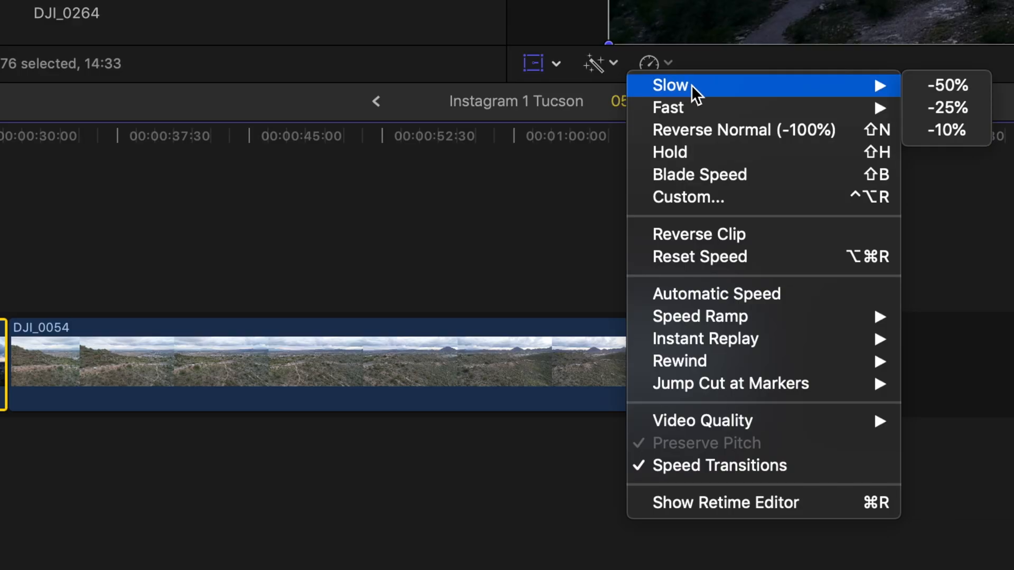
pyautogui.click(962, 87)
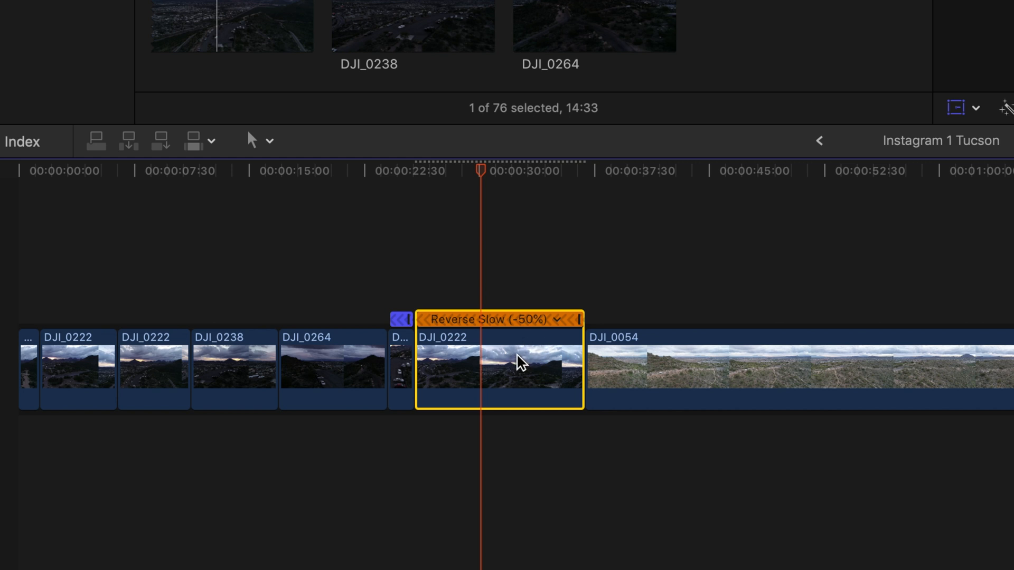
pyautogui.press('space')
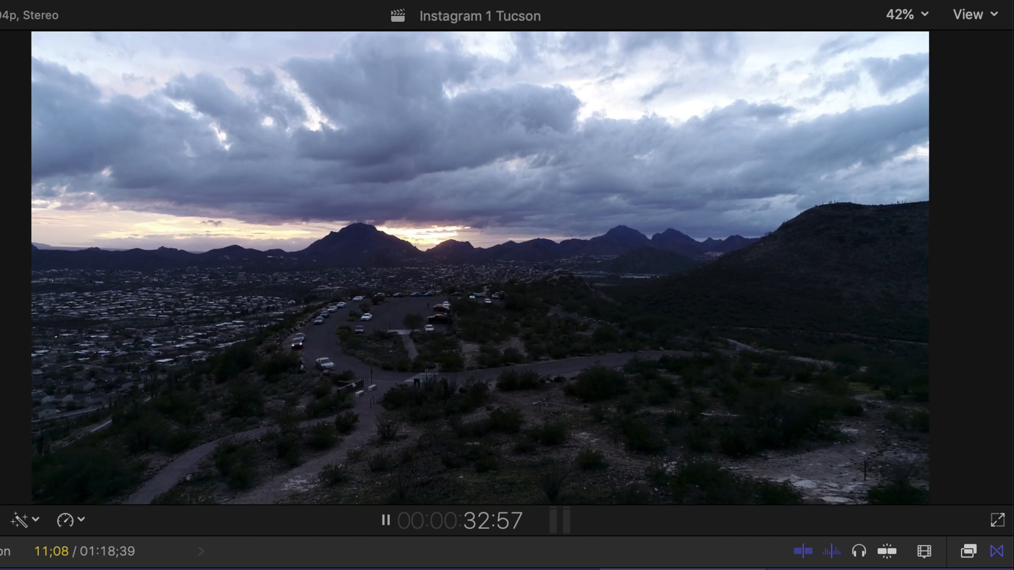
pyautogui.hotkey('shift', 't')
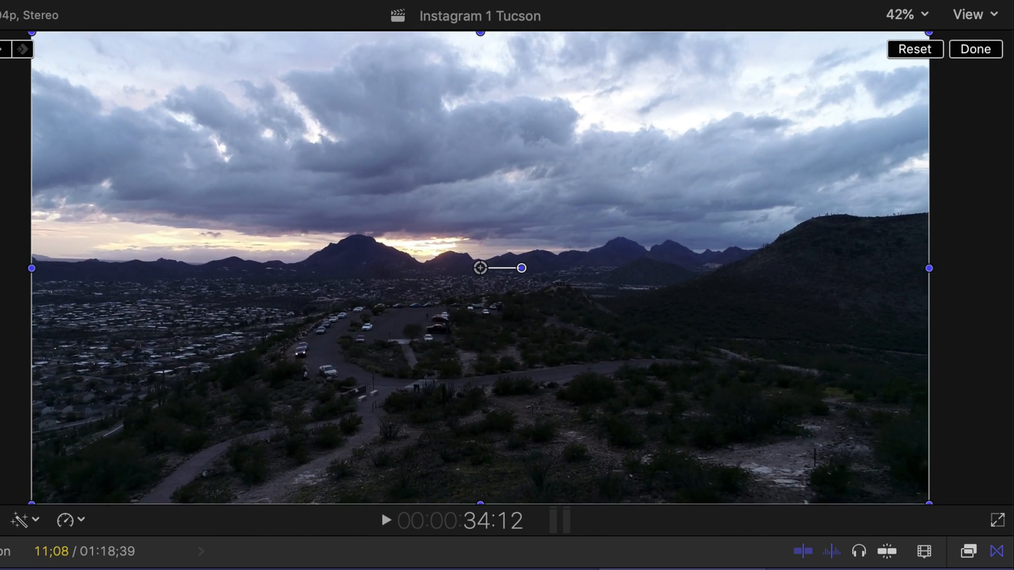
# Step: Retime the second part of the split DJI_0222 clip by adjusting its length until its speed is -80%
pyautogui.click(615, 298)
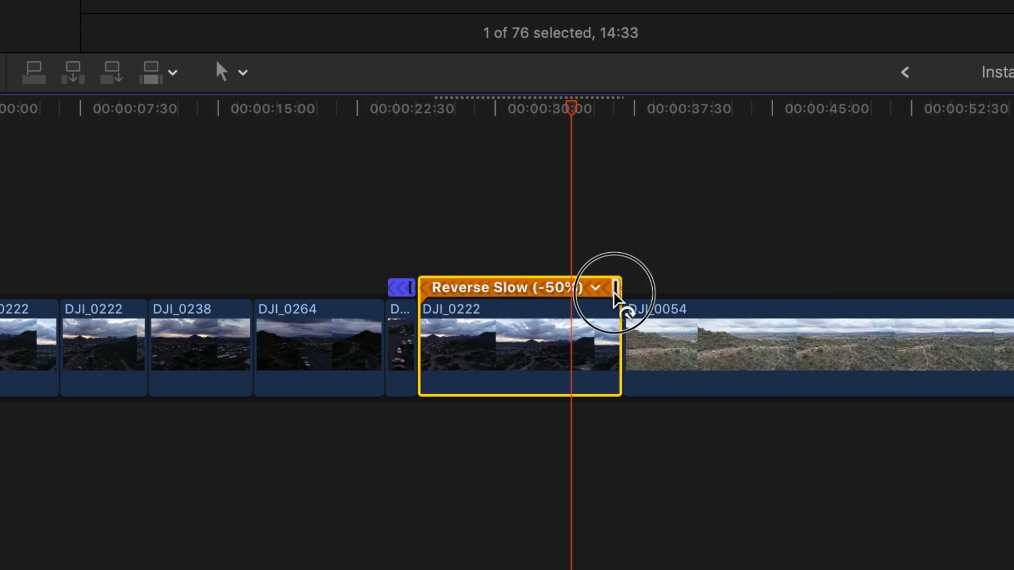
pyautogui.moveTo(614, 296); pyautogui.dragTo(463, 319)
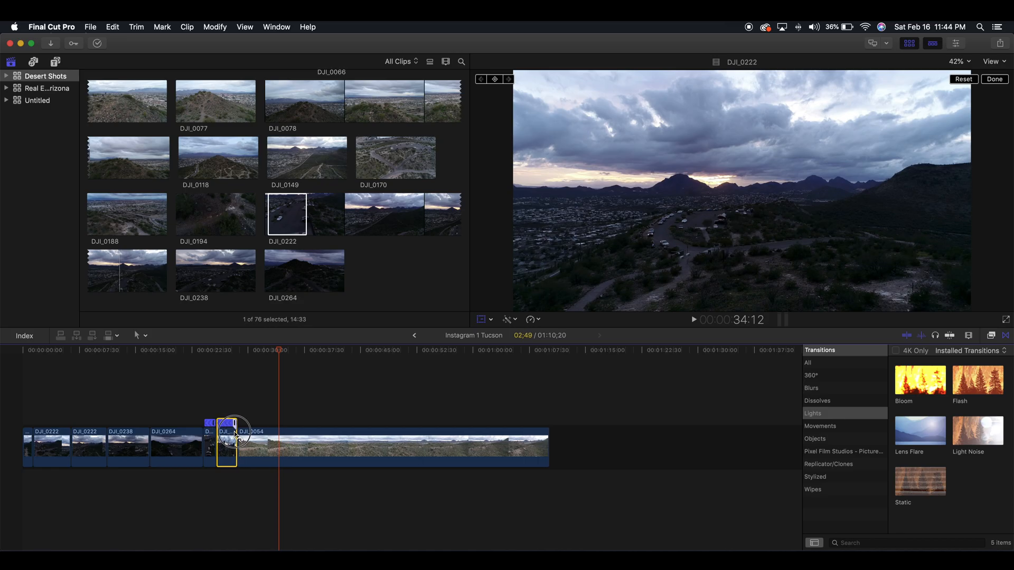
pyautogui.moveTo(236, 434); pyautogui.dragTo(246, 432)
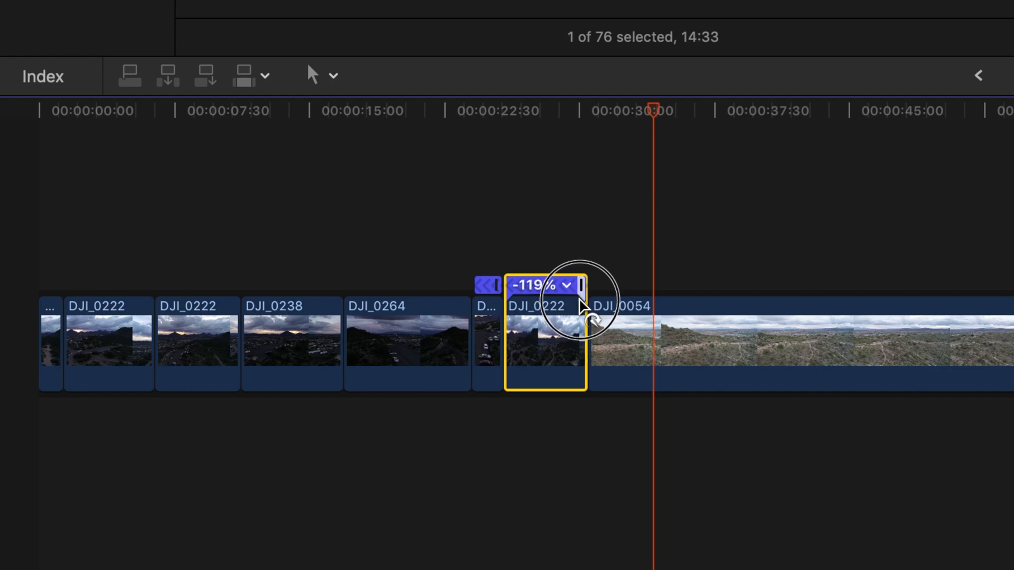
pyautogui.moveTo(579, 300); pyautogui.dragTo(615, 286)
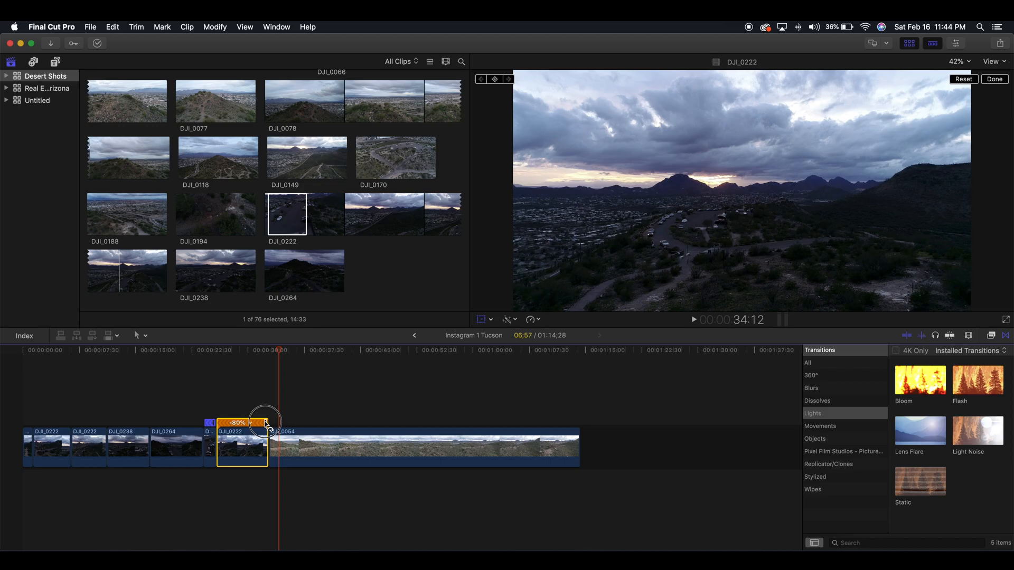
pyautogui.moveTo(266, 425); pyautogui.dragTo(266, 425)
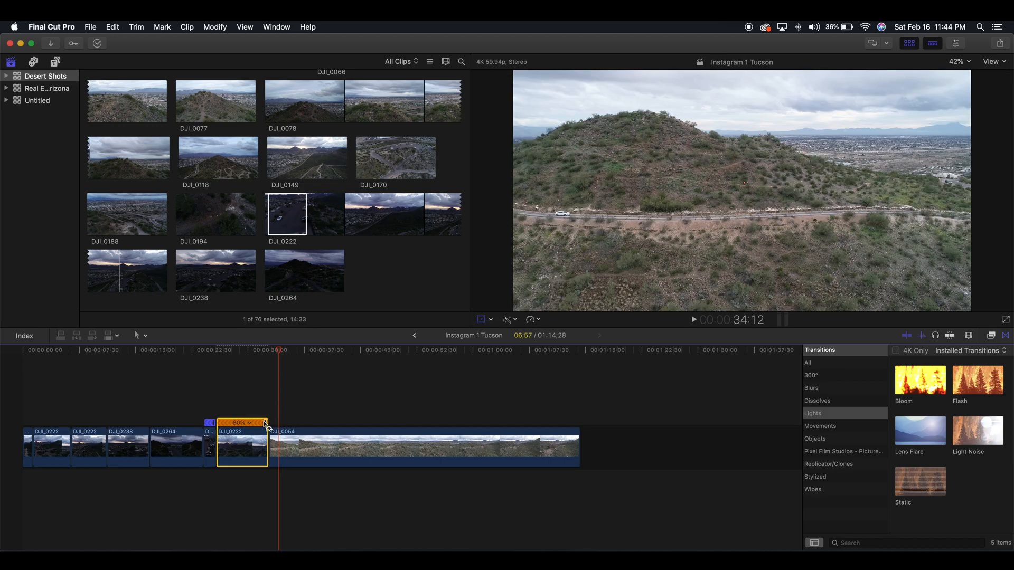
# Step: Play back both retimed DJI_0222 segments from 24:43 to review the speed change
pyautogui.click(205, 413)
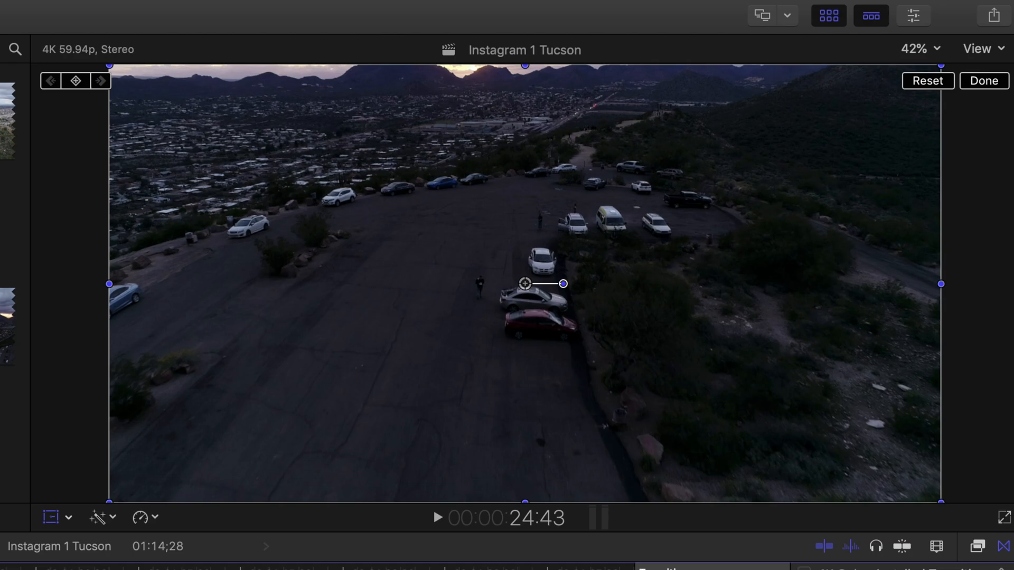
pyautogui.press('space')
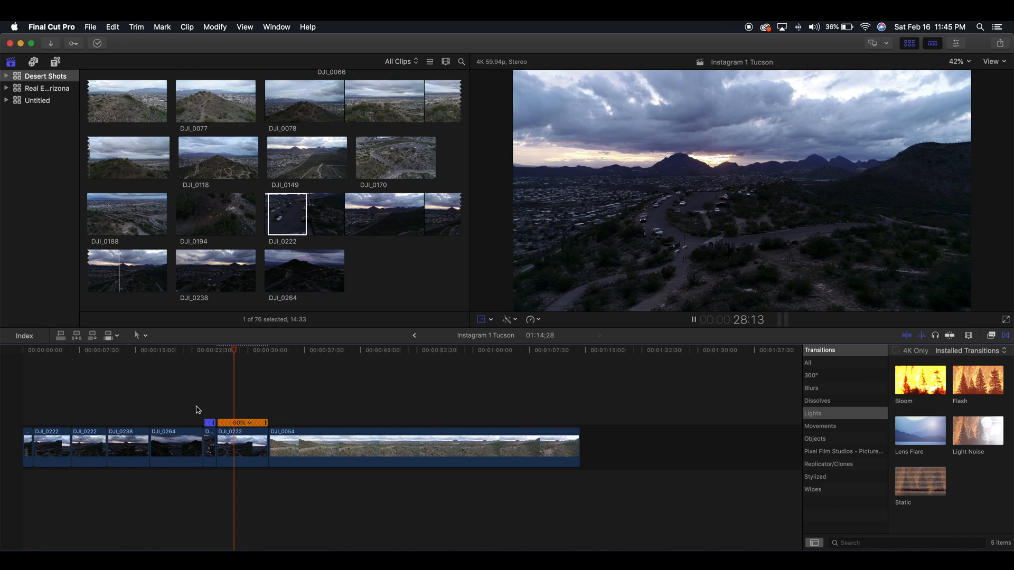
pyautogui.hotkey('shift', 't')
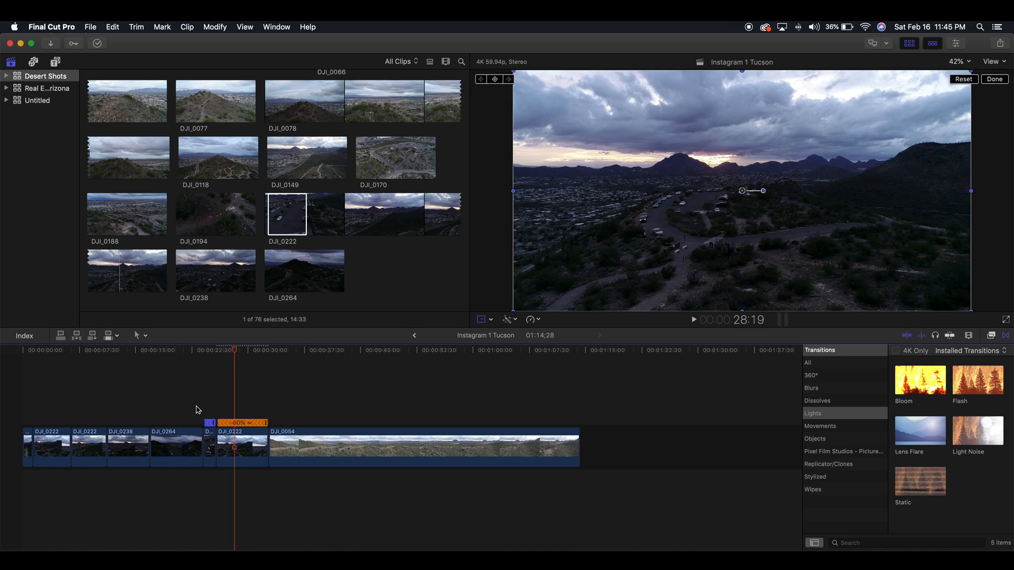